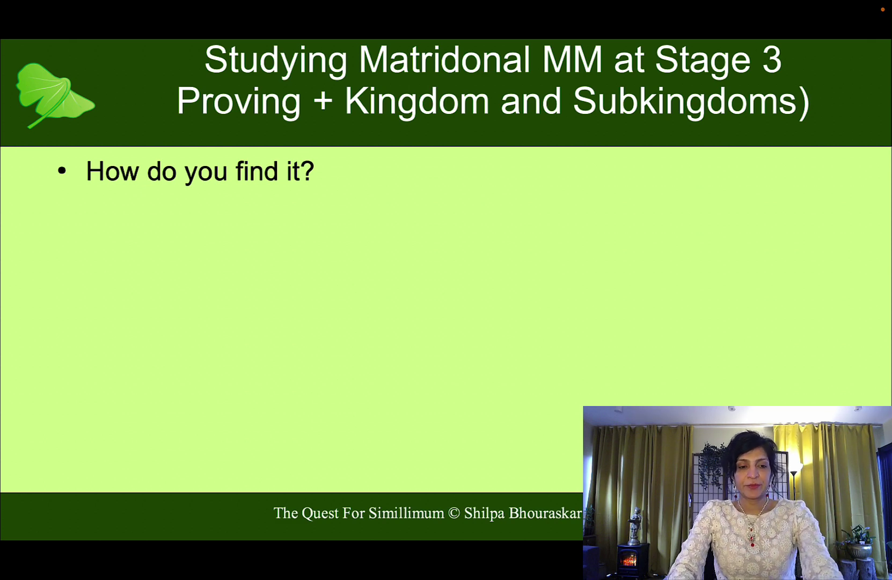
Switch from the presentation slideshow back to the HomeoQuest Remedy Analysis page.
{"action": "key", "text": "alt+Tab"}
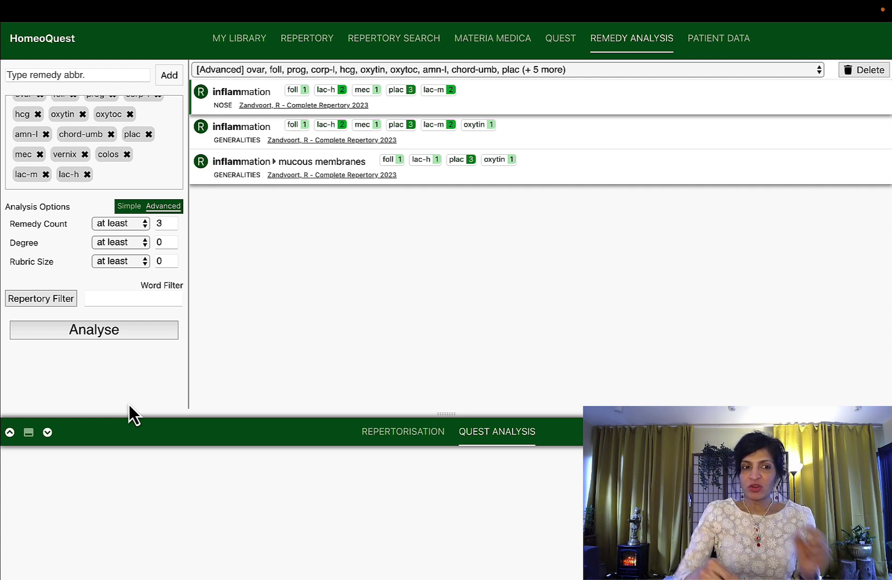
Change the Rubric Size filter to 'at most' 100, keeping remedy count at least 3.
{"action": "left_click", "coordinate": [161, 261]}
{"action": "left_click", "coordinate": [145, 262]}
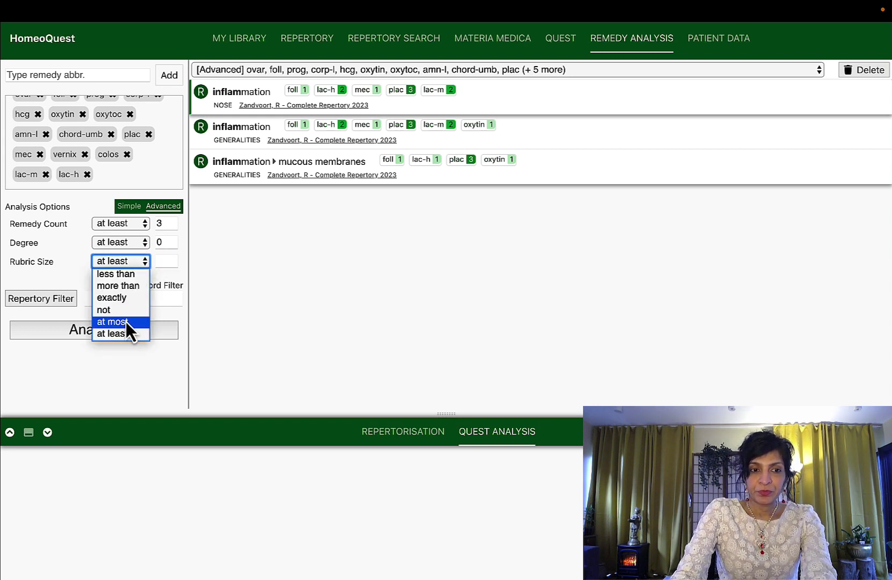
{"action": "left_click", "coordinate": [125, 321]}
{"action": "left_click", "coordinate": [161, 261]}
{"action": "type", "text": "100"}
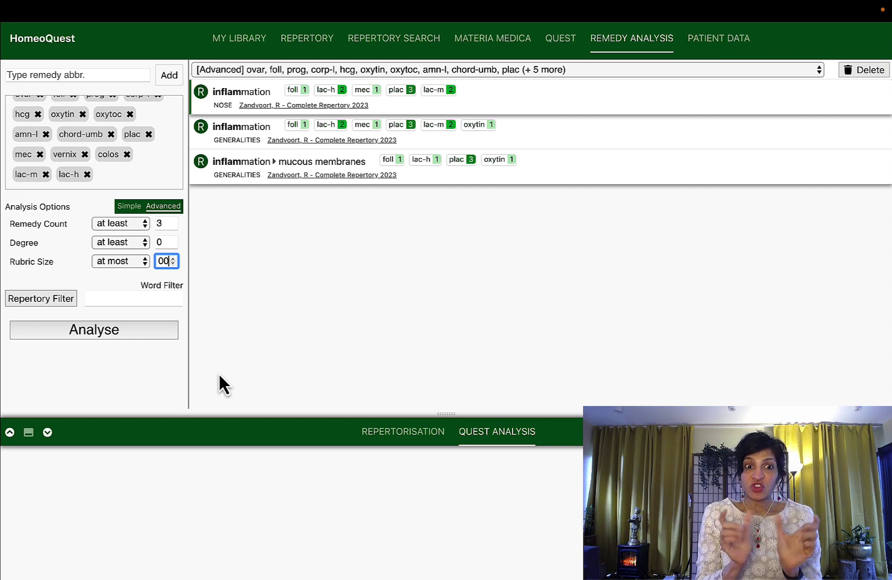
Rerun the analysis and review the shared MIND, NOSE, THROAT, CHEST and DREAMS rubrics.
{"action": "left_click", "coordinate": [101, 335]}
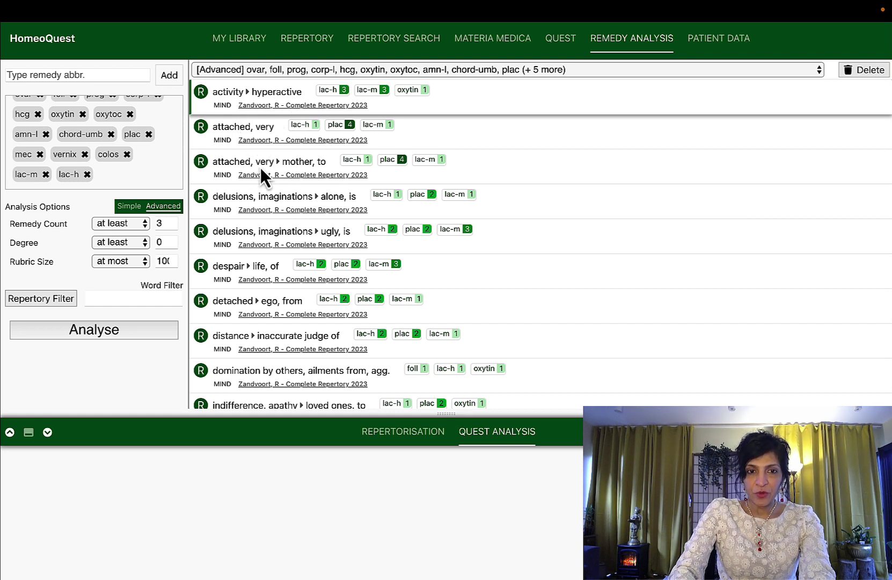
{"action": "scroll", "coordinate": [261, 167], "scroll_direction": "down", "scroll_amount": 1}
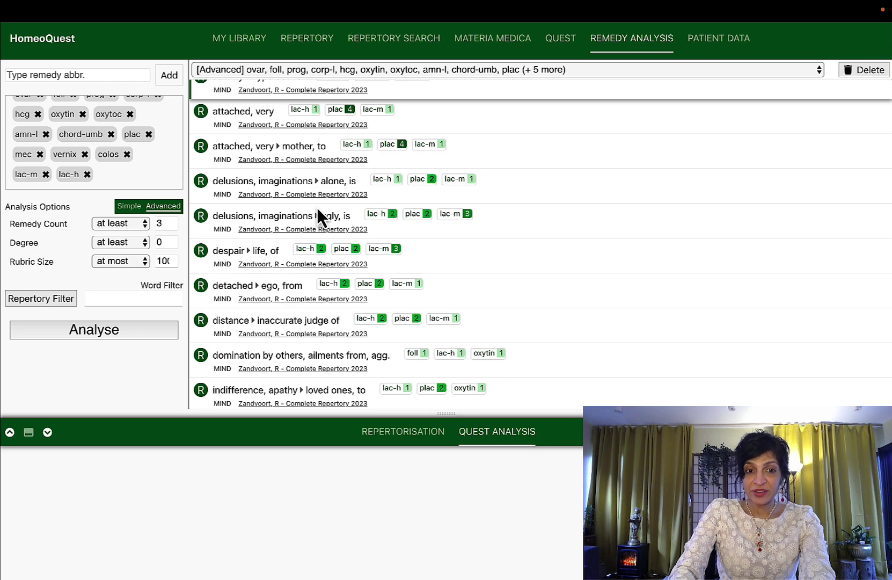
{"action": "scroll", "coordinate": [317, 207], "scroll_direction": "down", "scroll_amount": 2}
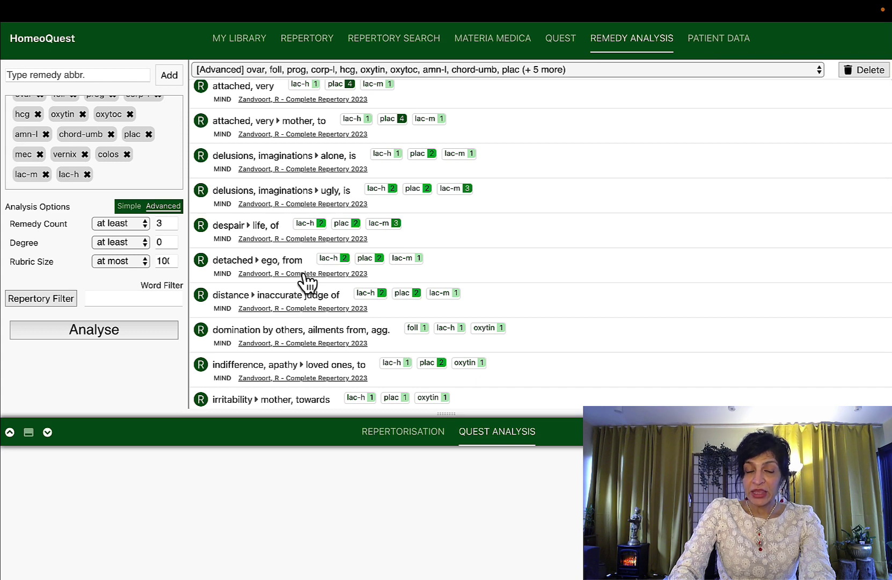
{"action": "scroll", "coordinate": [305, 274], "scroll_direction": "down", "scroll_amount": 3}
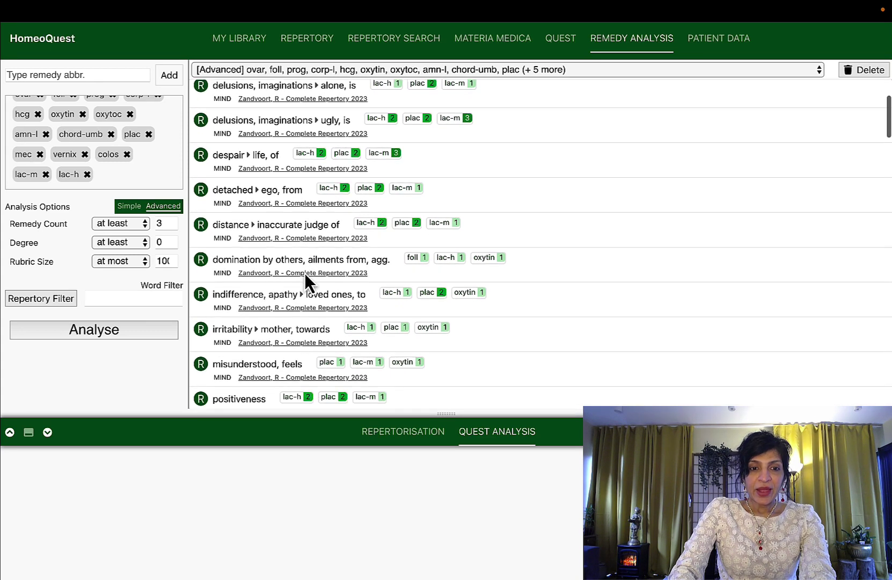
{"action": "scroll", "coordinate": [305, 273], "scroll_direction": "down", "scroll_amount": 1}
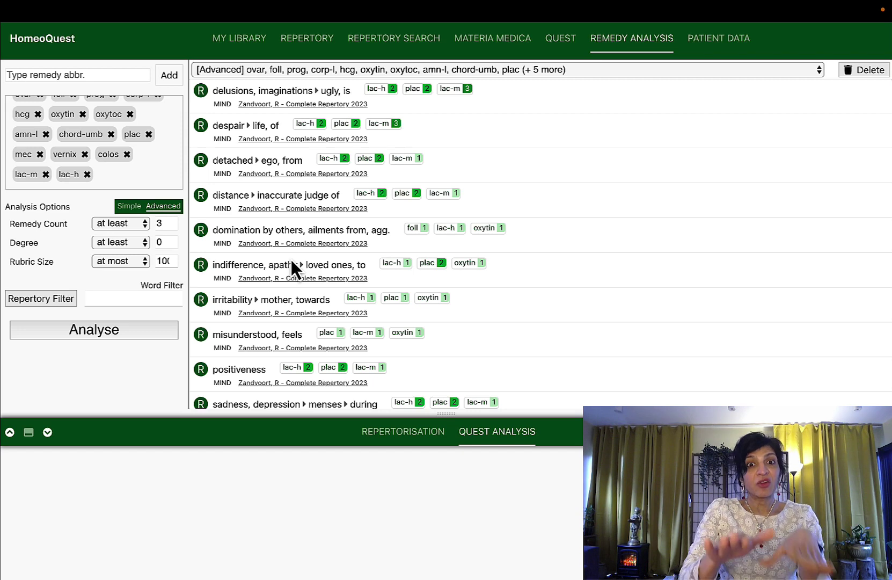
{"action": "scroll", "coordinate": [291, 262], "scroll_direction": "down", "scroll_amount": 3}
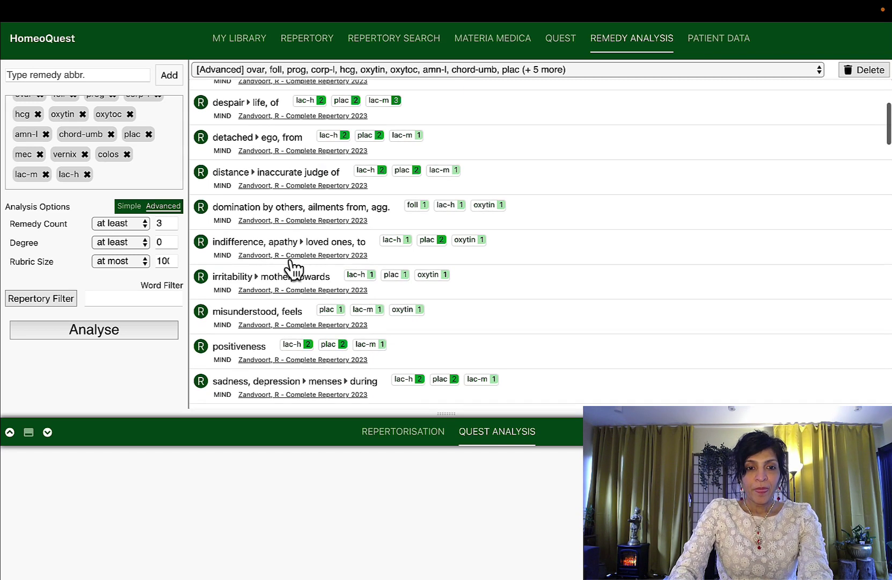
{"action": "scroll", "coordinate": [294, 266], "scroll_direction": "down", "scroll_amount": 2}
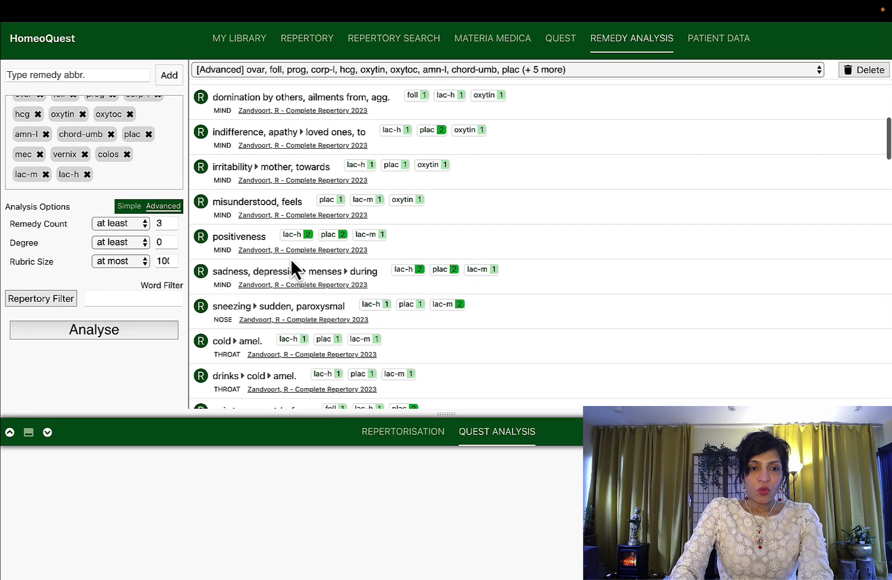
{"action": "scroll", "coordinate": [291, 259], "scroll_direction": "down", "scroll_amount": 1}
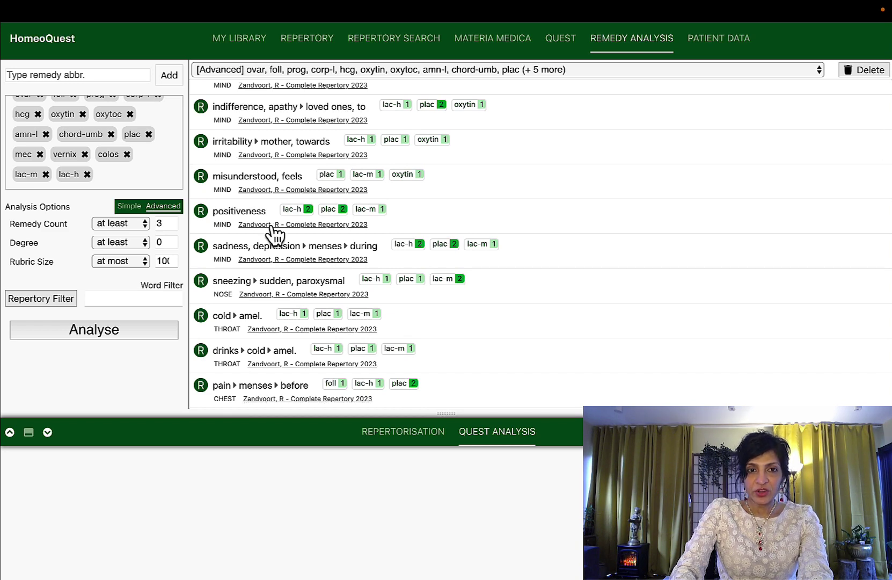
{"action": "scroll", "coordinate": [274, 233], "scroll_direction": "up", "scroll_amount": 4}
{"action": "scroll", "coordinate": [274, 233], "scroll_direction": "up", "scroll_amount": 4}
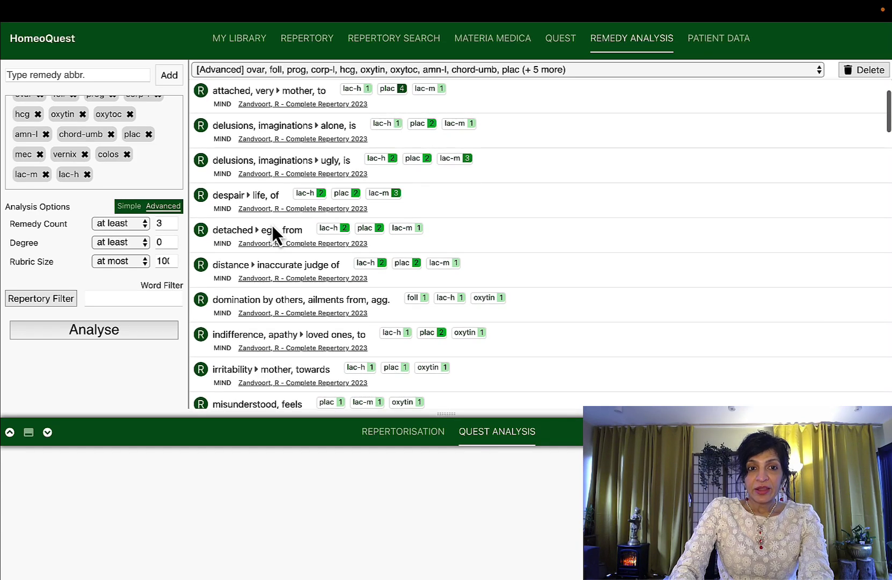
{"action": "scroll", "coordinate": [274, 234], "scroll_direction": "up", "scroll_amount": 2}
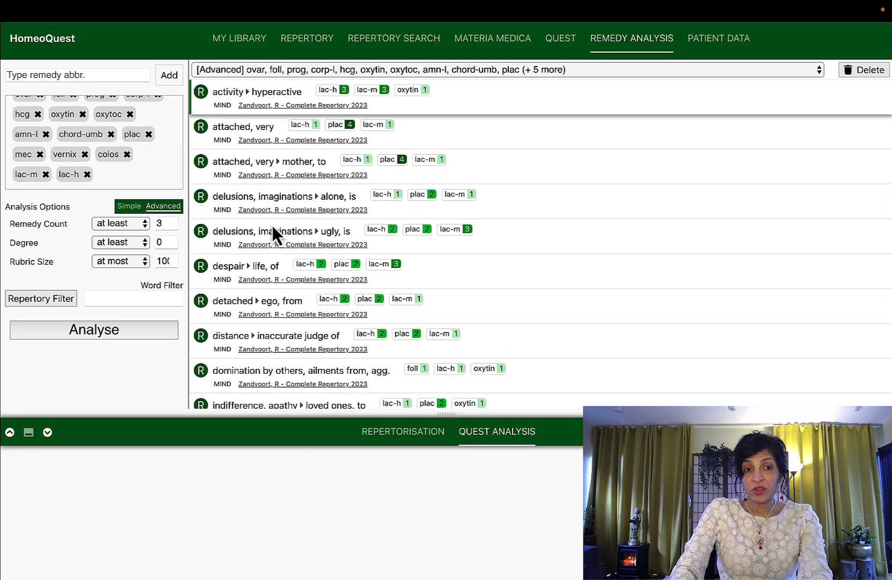
{"action": "scroll", "coordinate": [273, 230], "scroll_direction": "down", "scroll_amount": 10}
{"action": "scroll", "coordinate": [273, 226], "scroll_direction": "down", "scroll_amount": 5}
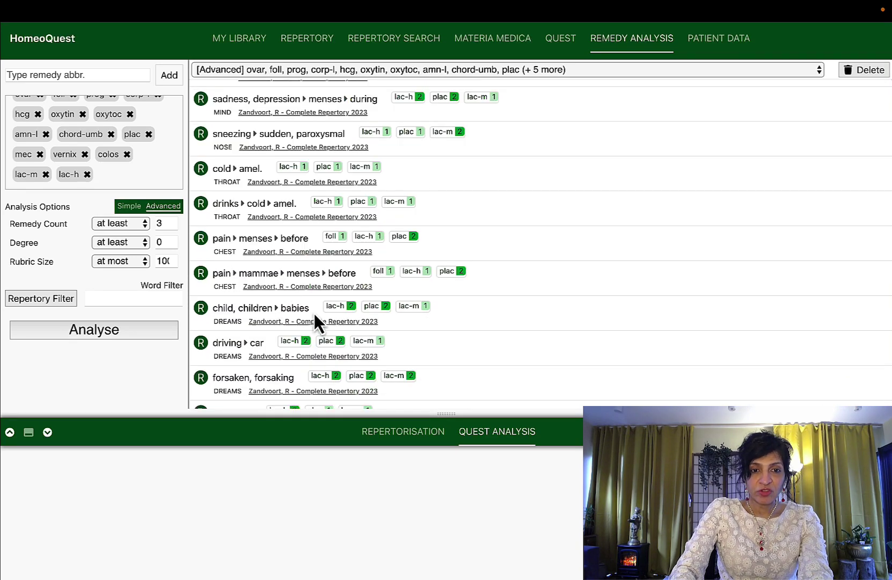
{"action": "scroll", "coordinate": [284, 302], "scroll_direction": "down", "scroll_amount": 3}
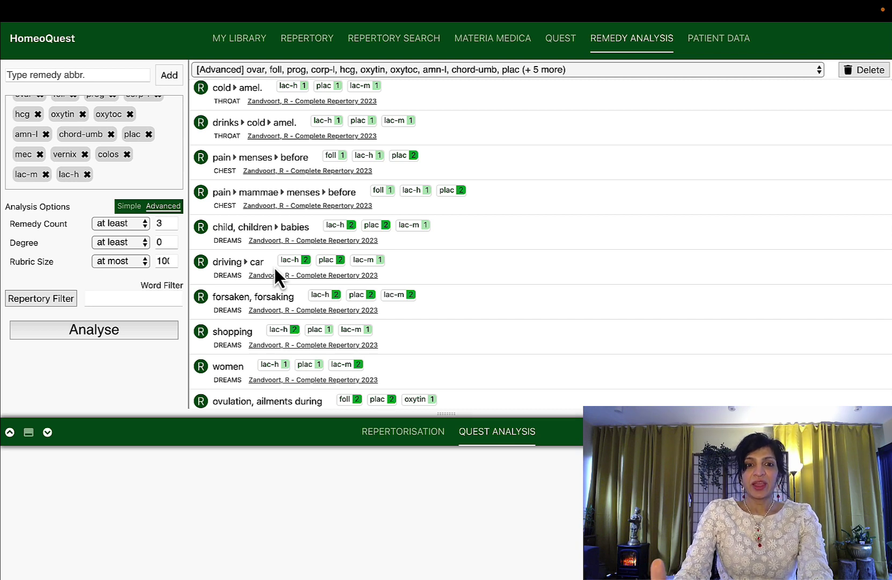
{"action": "scroll", "coordinate": [275, 268], "scroll_direction": "down", "scroll_amount": 2}
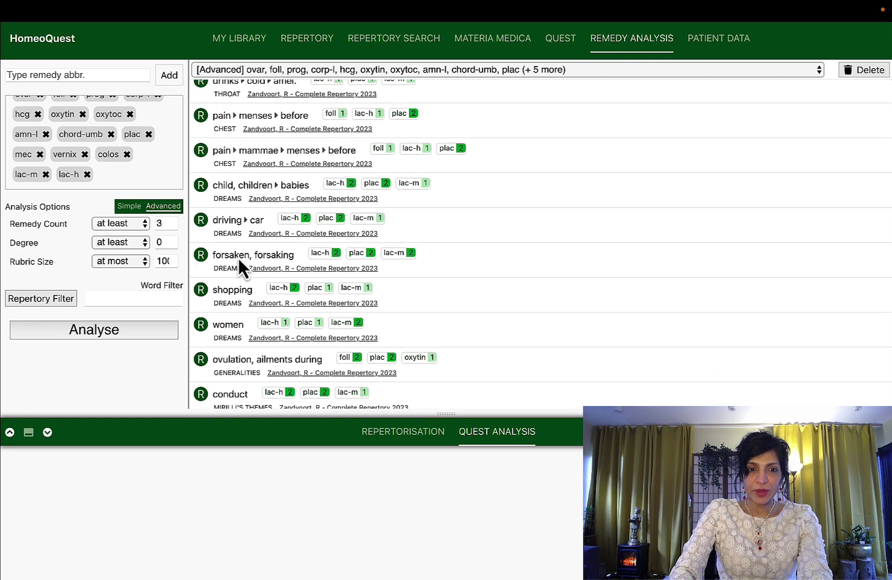
{"action": "scroll", "coordinate": [238, 259], "scroll_direction": "down", "scroll_amount": 5}
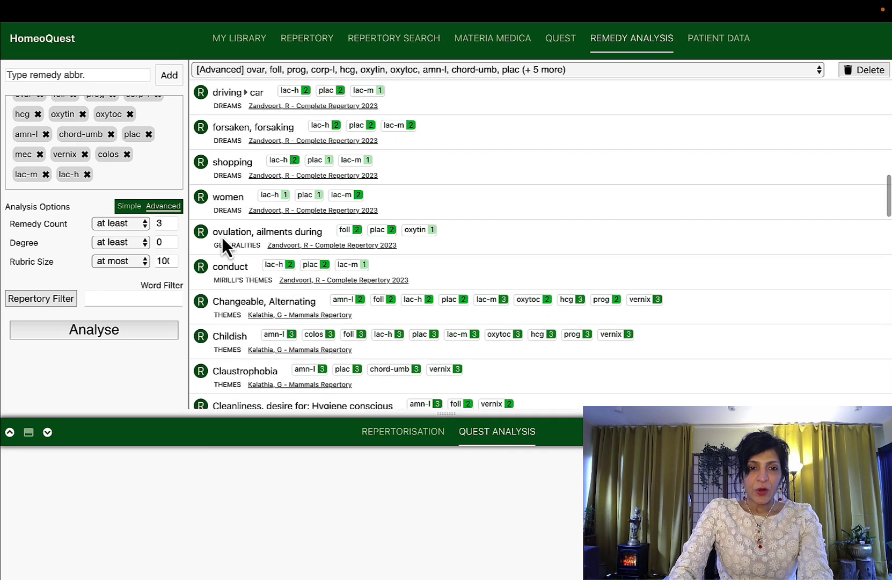
{"action": "scroll", "coordinate": [225, 276], "scroll_direction": "down", "scroll_amount": 2}
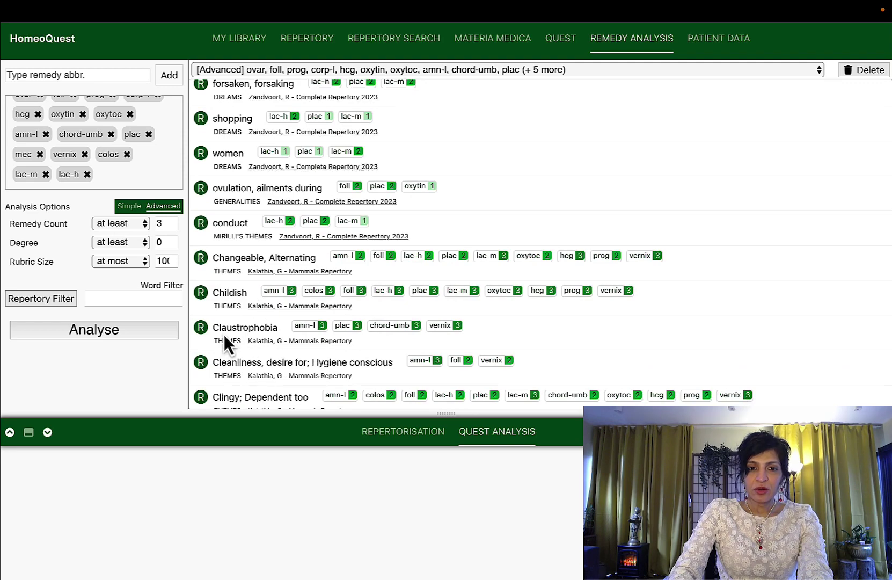
{"action": "scroll", "coordinate": [240, 351], "scroll_direction": "down", "scroll_amount": 4}
{"action": "scroll", "coordinate": [240, 347], "scroll_direction": "down", "scroll_amount": 3}
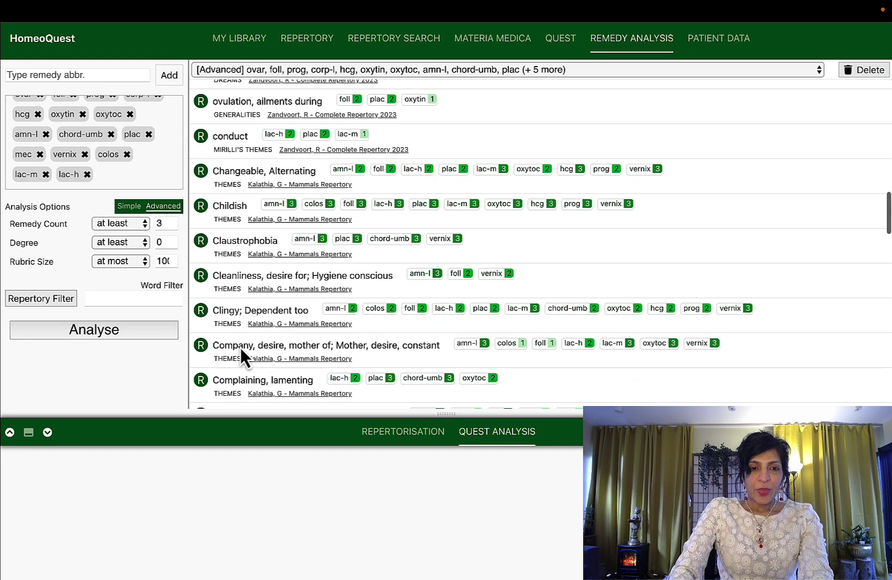
{"action": "scroll", "coordinate": [240, 348], "scroll_direction": "down", "scroll_amount": 1}
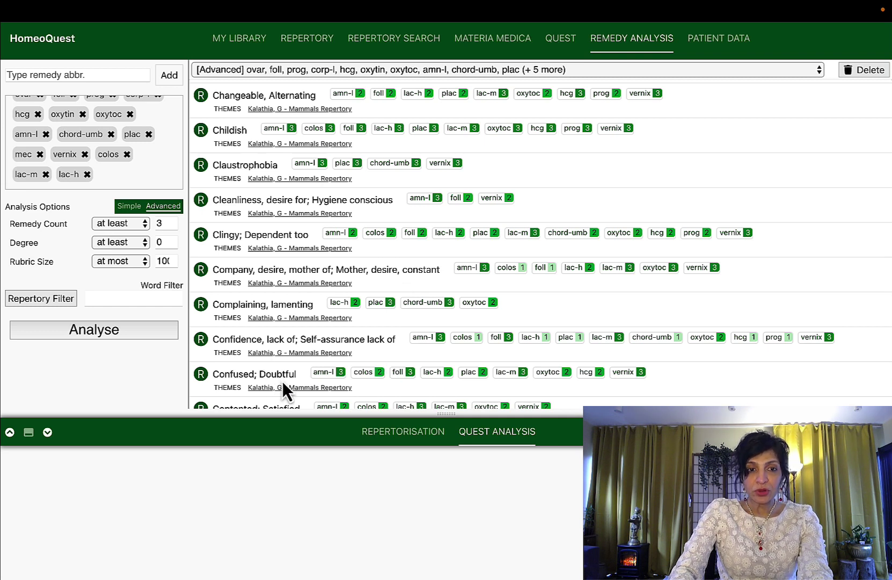
{"action": "scroll", "coordinate": [283, 381], "scroll_direction": "up", "scroll_amount": 2}
{"action": "scroll", "coordinate": [283, 381], "scroll_direction": "up", "scroll_amount": 6}
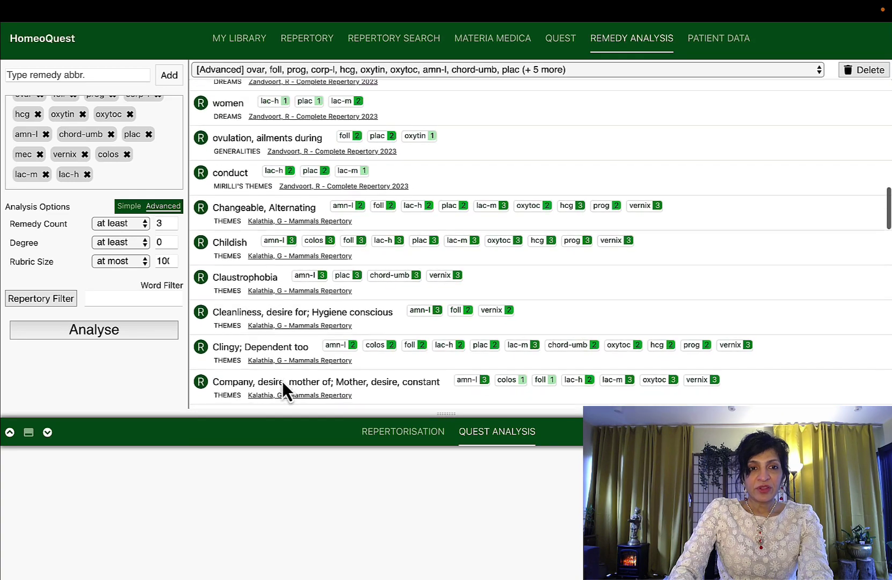
{"action": "scroll", "coordinate": [282, 382], "scroll_direction": "up", "scroll_amount": 7}
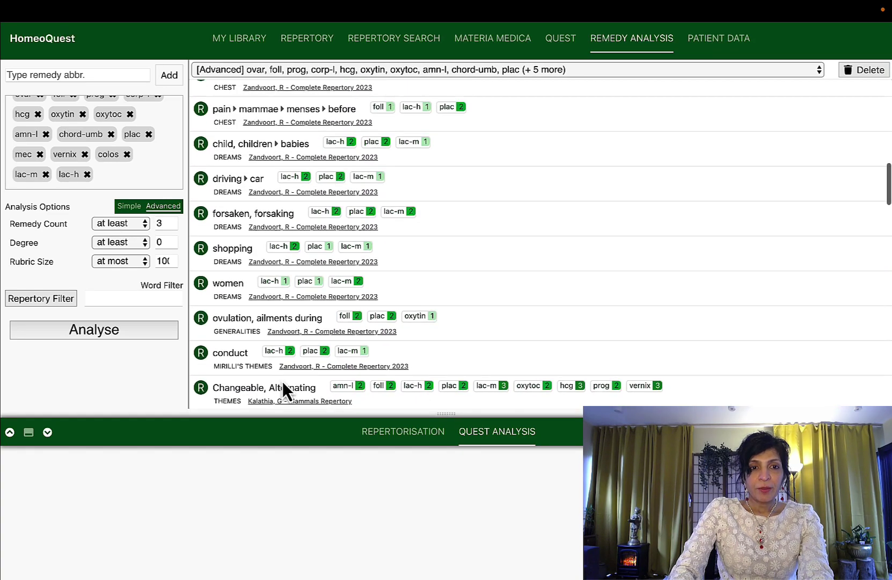
{"action": "scroll", "coordinate": [283, 381], "scroll_direction": "up", "scroll_amount": 1}
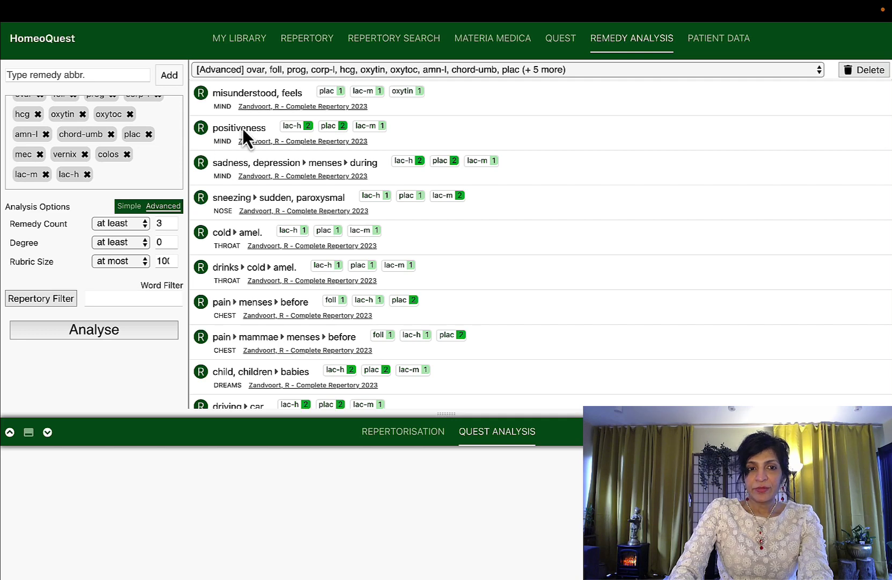
{"action": "scroll", "coordinate": [252, 171], "scroll_direction": "down", "scroll_amount": 10}
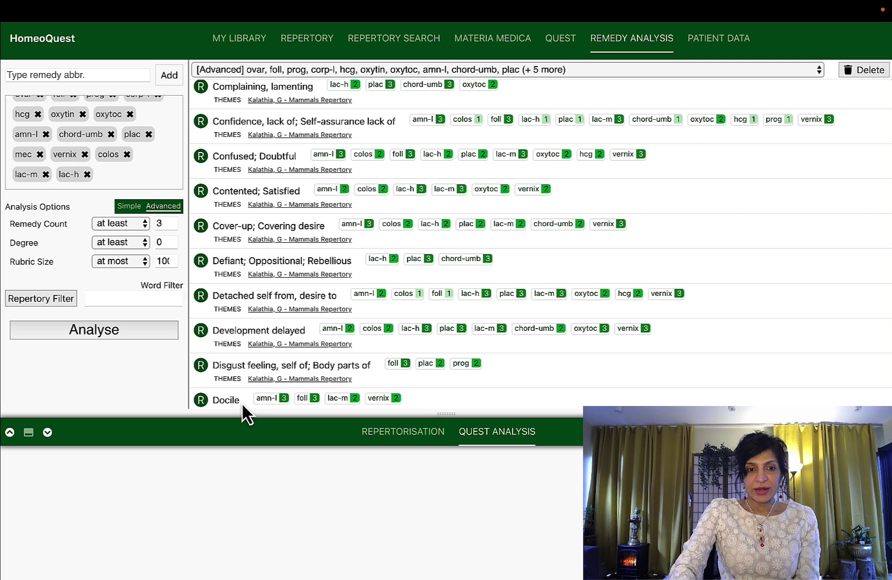
{"action": "scroll", "coordinate": [242, 403], "scroll_direction": "down", "scroll_amount": 5}
{"action": "scroll", "coordinate": [241, 400], "scroll_direction": "down", "scroll_amount": 1}
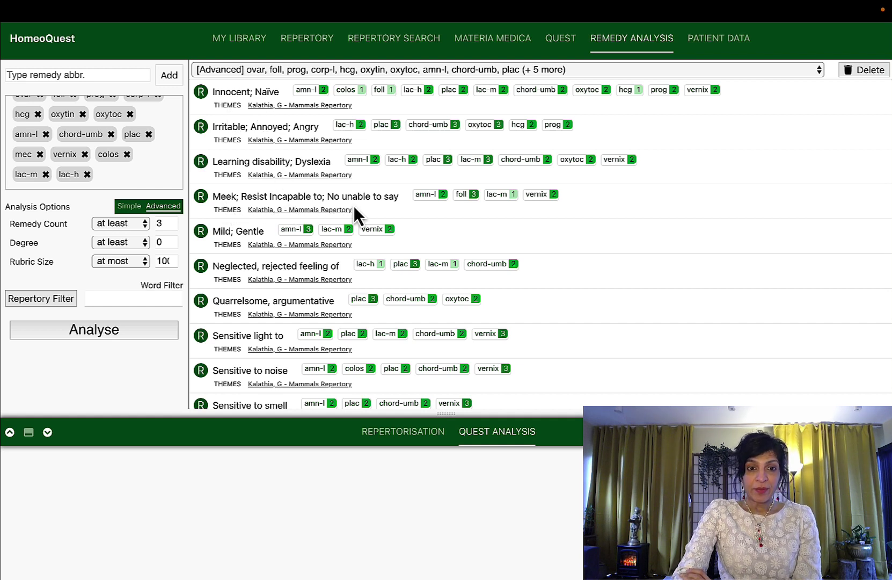
{"action": "scroll", "coordinate": [354, 207], "scroll_direction": "down", "scroll_amount": 4}
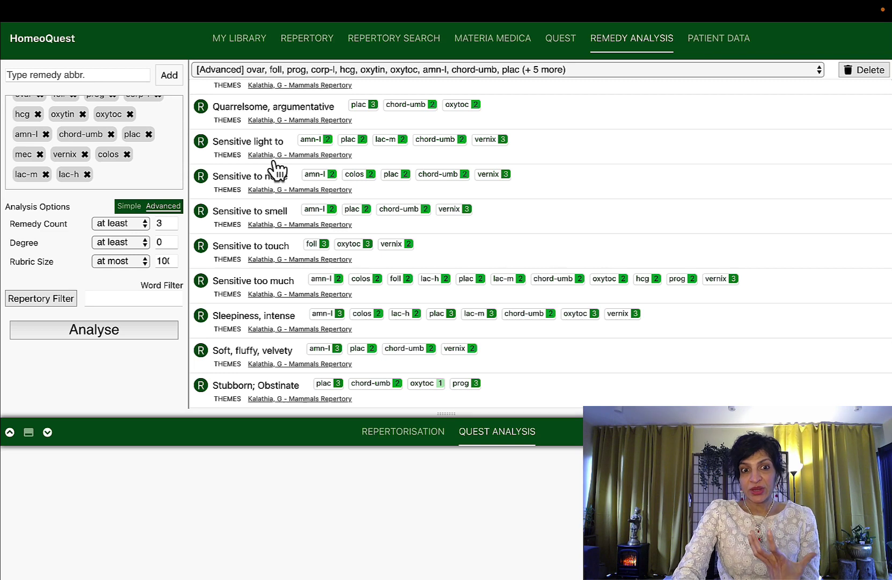
{"action": "scroll", "coordinate": [277, 171], "scroll_direction": "down", "scroll_amount": 1}
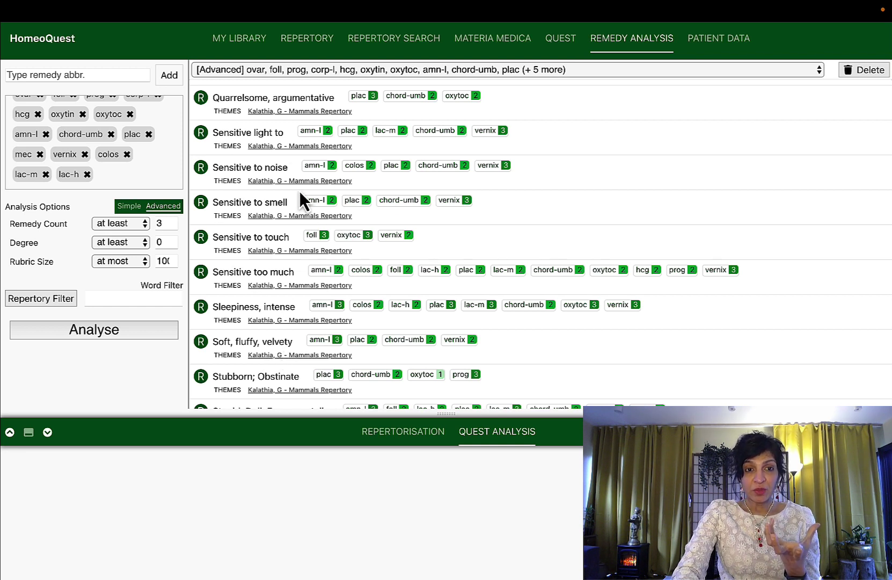
{"action": "scroll", "coordinate": [273, 156], "scroll_direction": "up", "scroll_amount": 3}
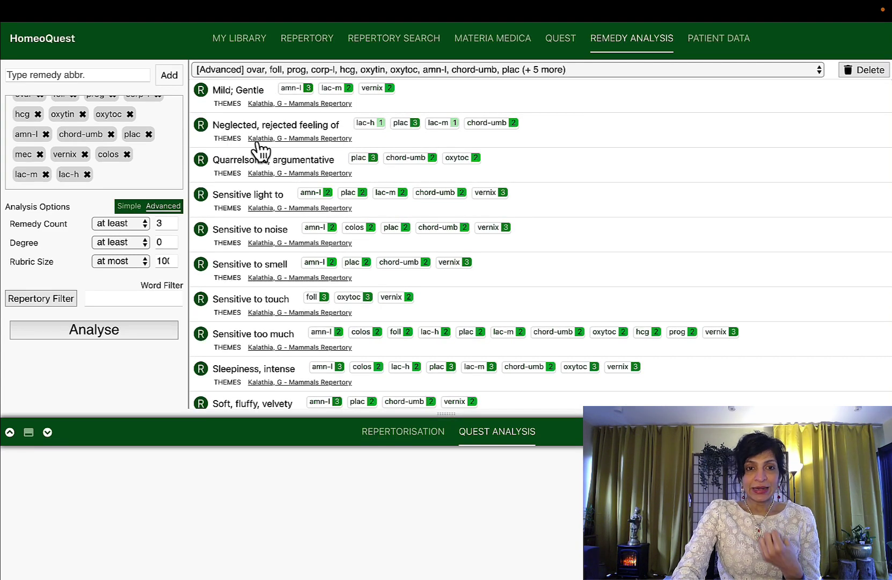
{"action": "scroll", "coordinate": [258, 142], "scroll_direction": "down", "scroll_amount": 9}
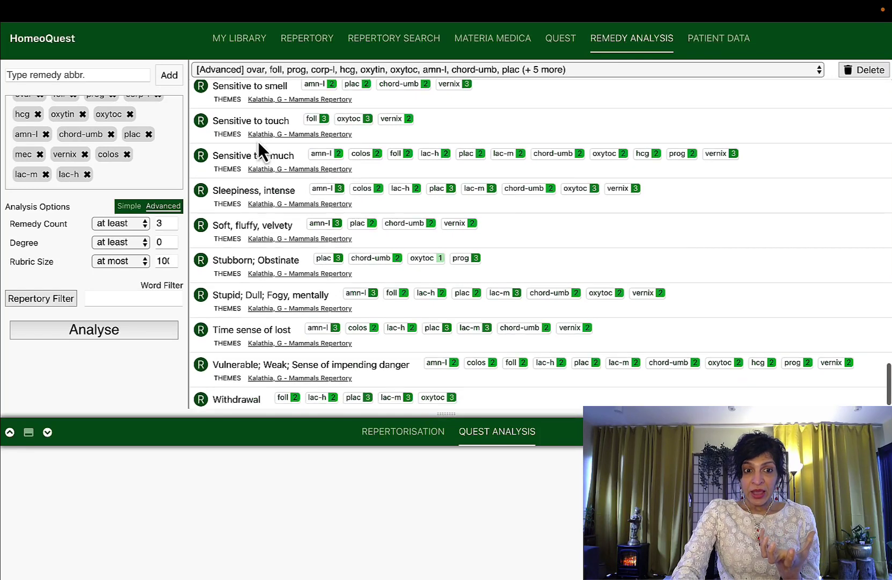
{"action": "scroll", "coordinate": [259, 142], "scroll_direction": "down", "scroll_amount": 1}
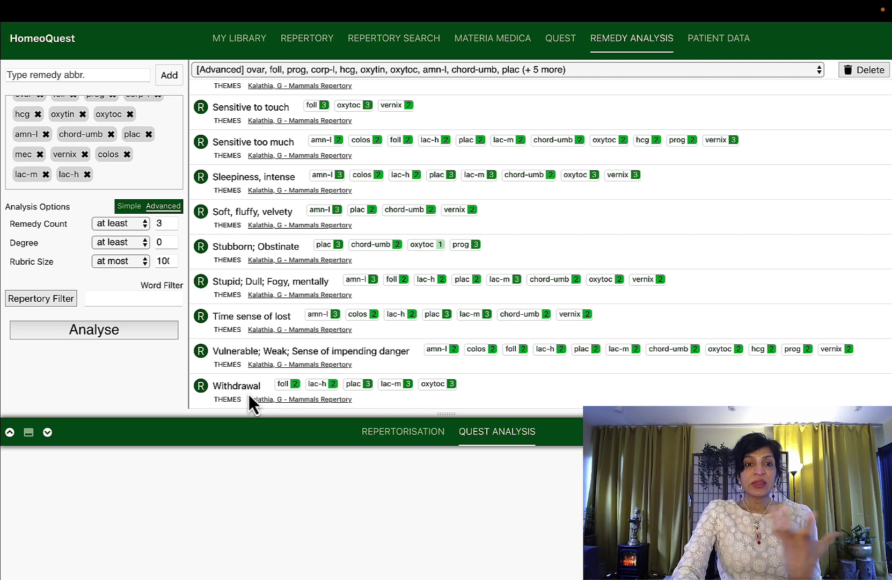
{"action": "scroll", "coordinate": [317, 327], "scroll_direction": "up", "scroll_amount": 1}
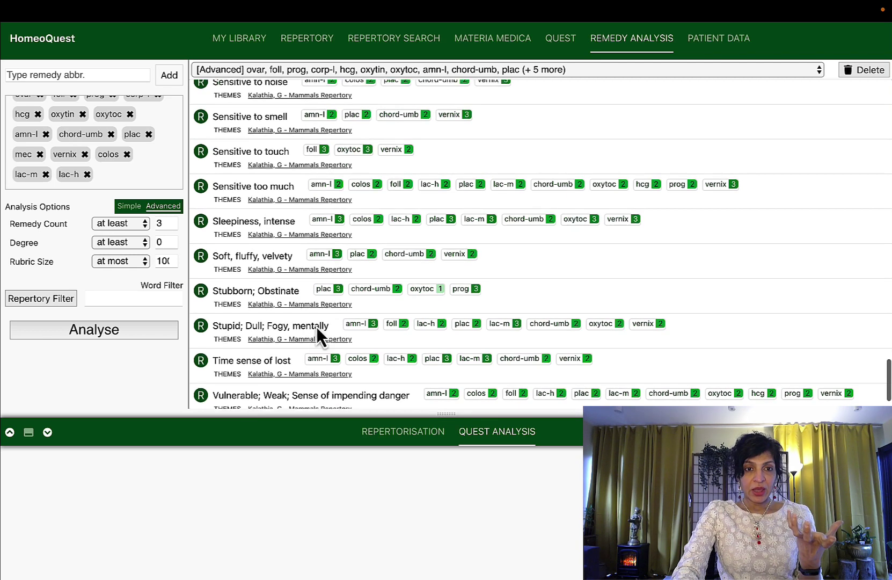